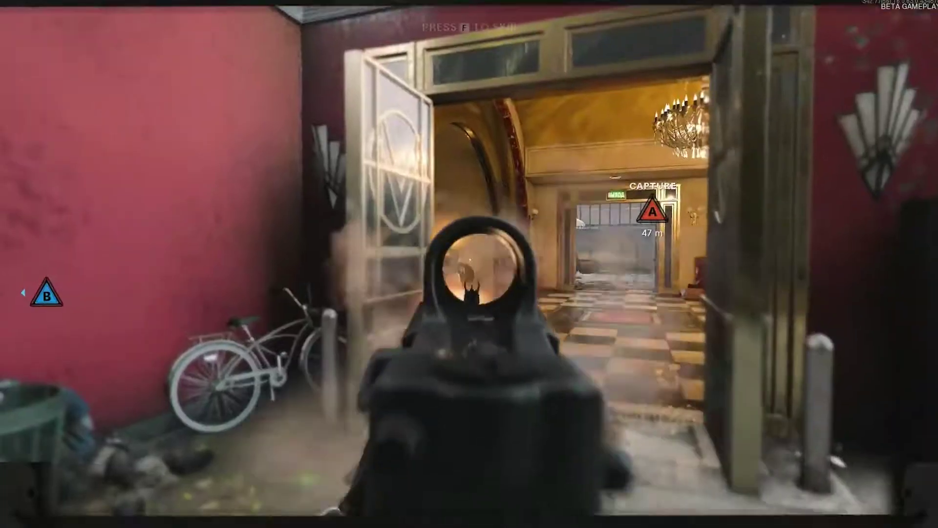
key("Escape")
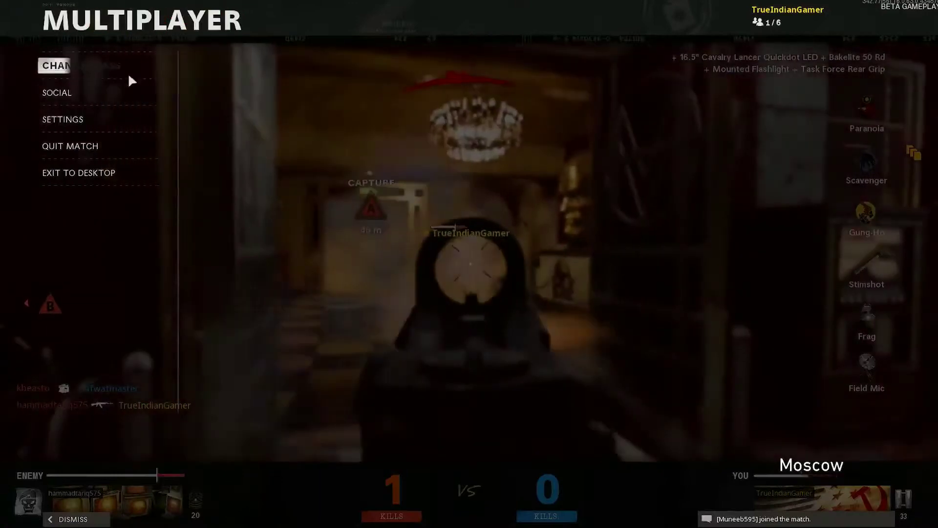
left_click(133, 73)
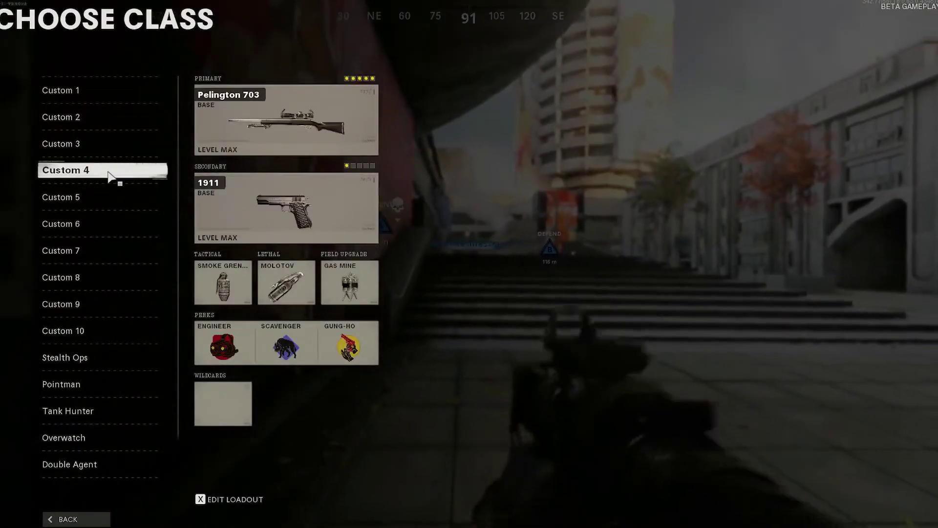
left_click(112, 172)
key("w")
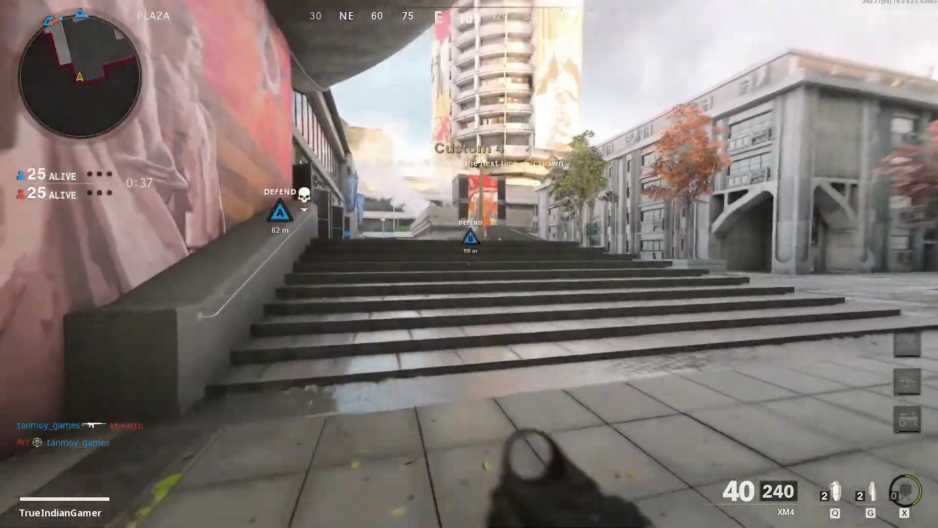
key("w")
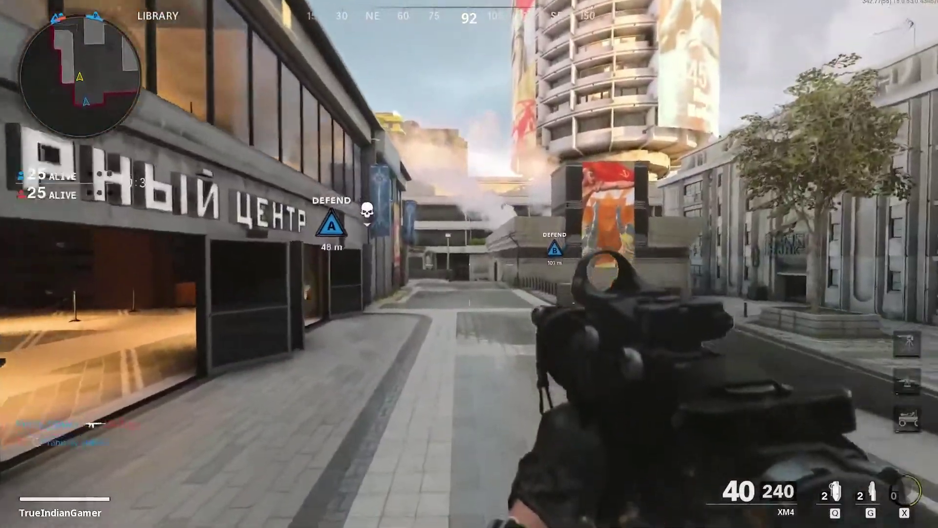
key("w")
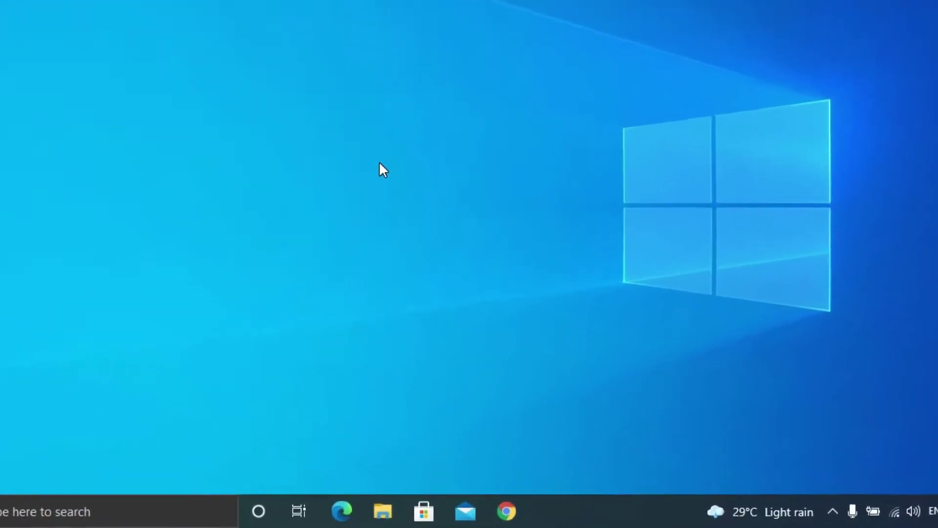
Open the properties of Local Disk (C:) from This PC in a maximized File Explorer window
left_click(377, 496)
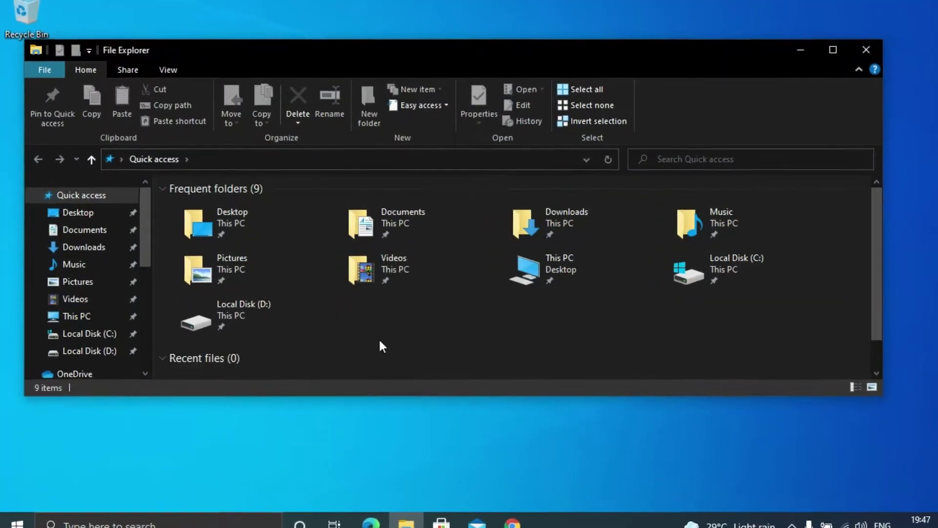
left_click(82, 333)
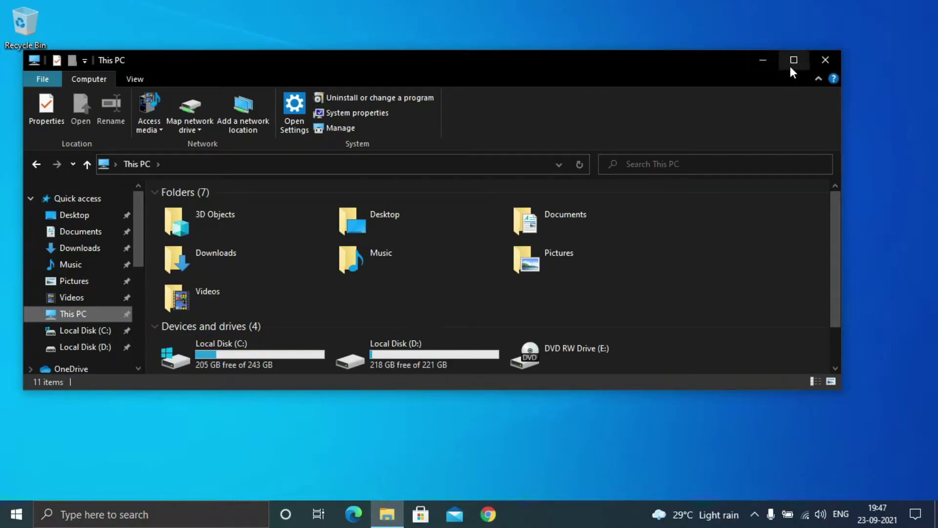
left_click(791, 67)
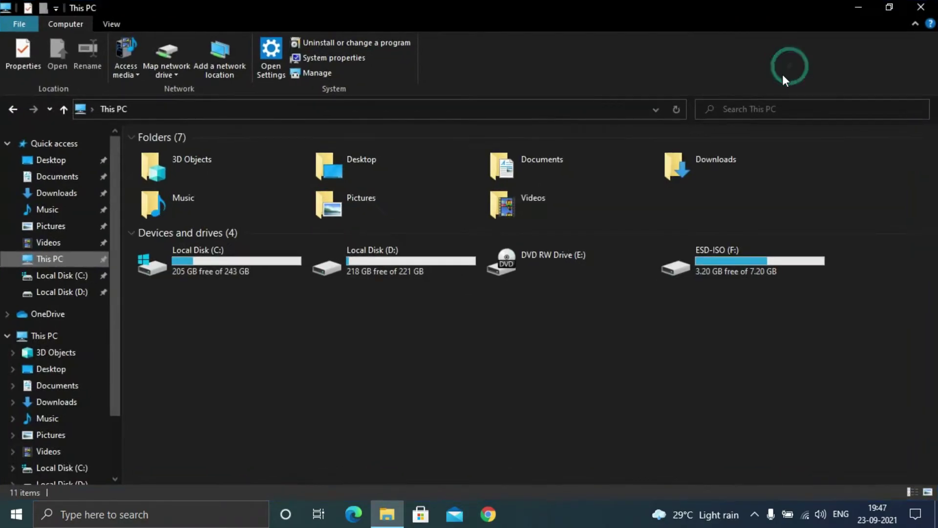
right_click(197, 263)
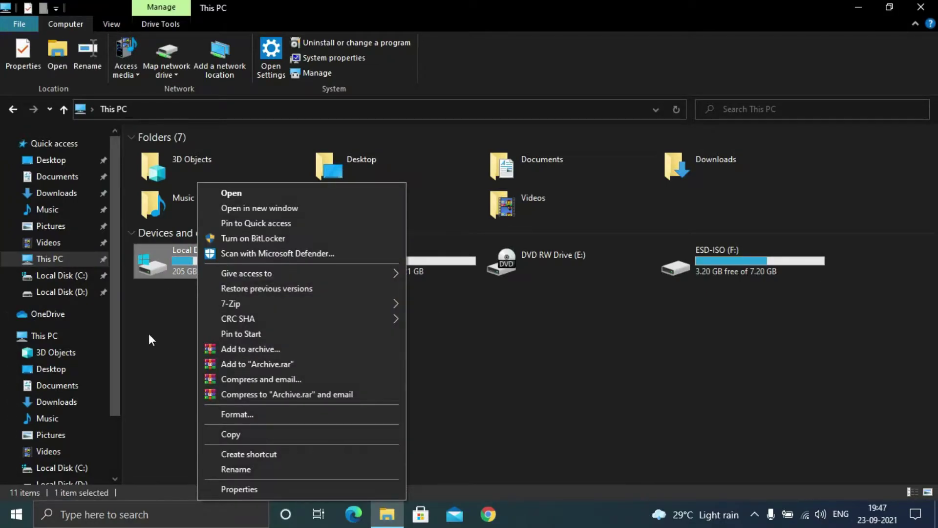
left_click(222, 487)
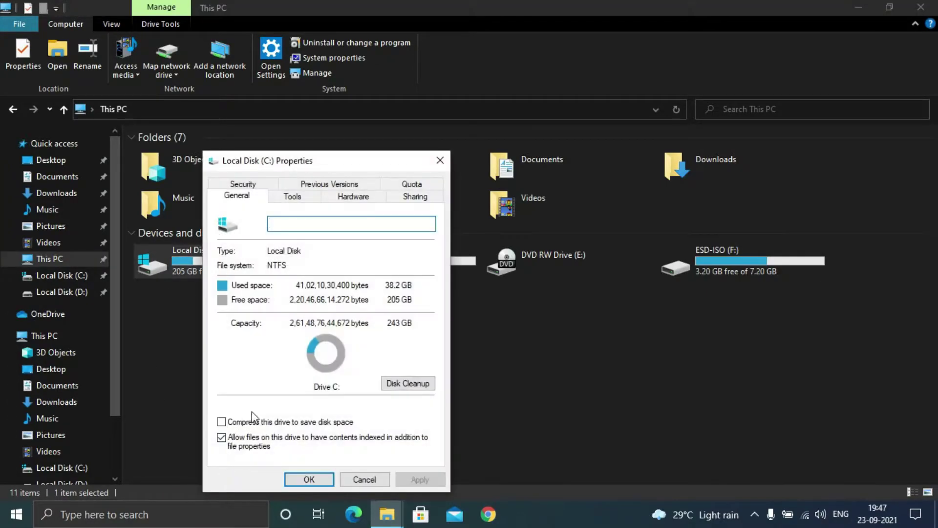
Run Disk Cleanup on drive C: and permanently delete the preselected file categories
left_click(399, 385)
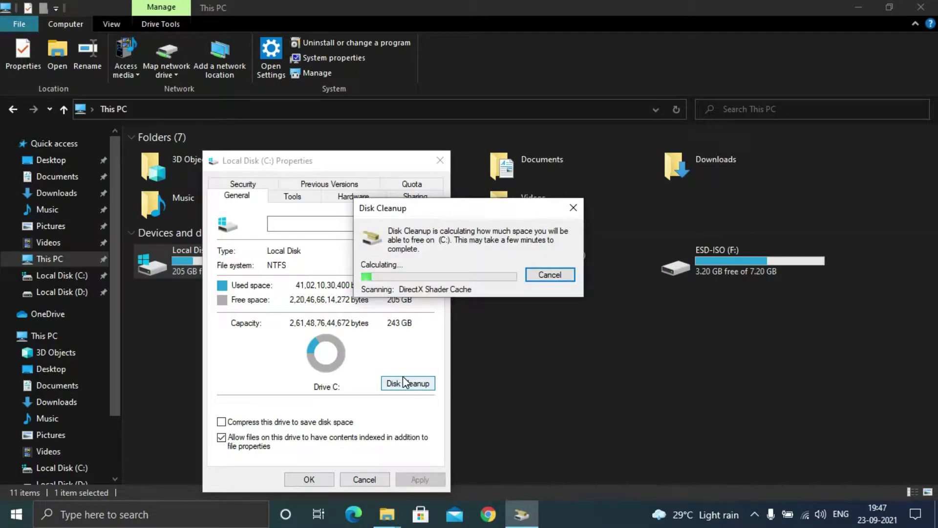
scroll(271, 225, "down", 1)
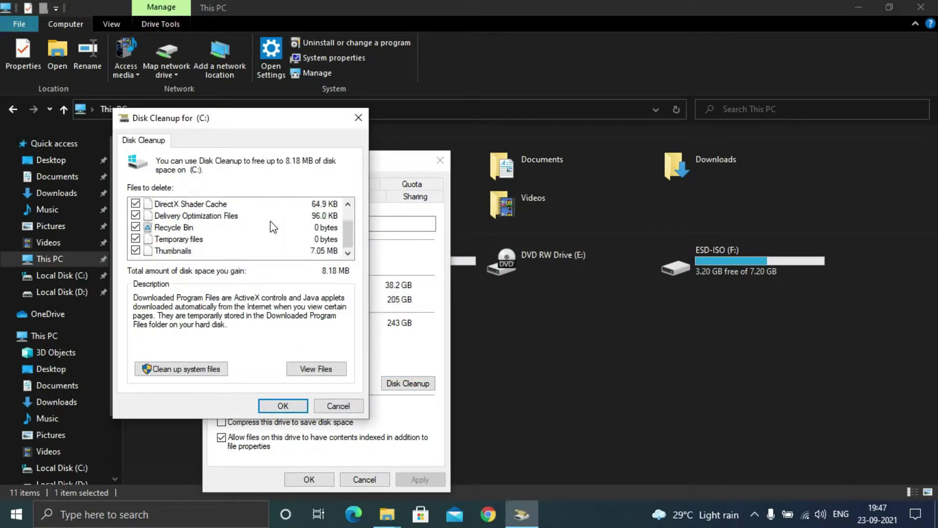
scroll(285, 252, "up", 1)
left_click(283, 405)
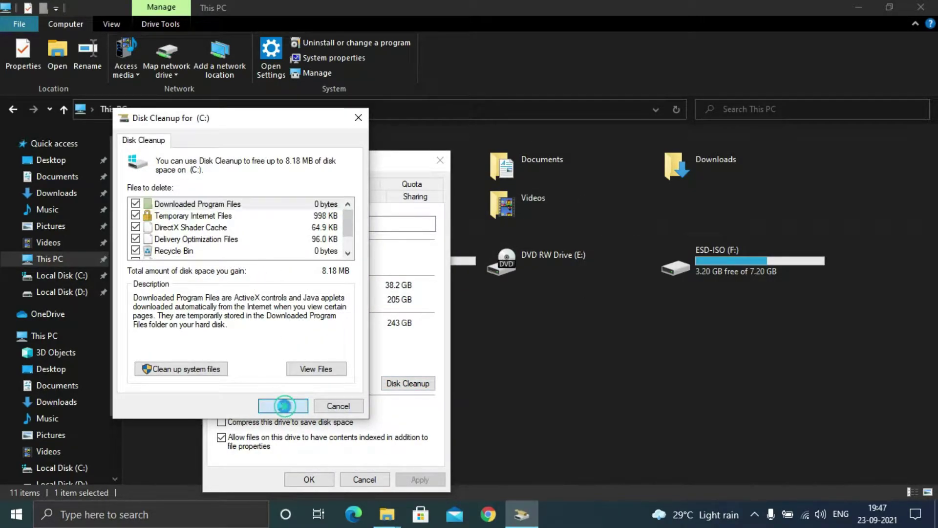
left_click(489, 264)
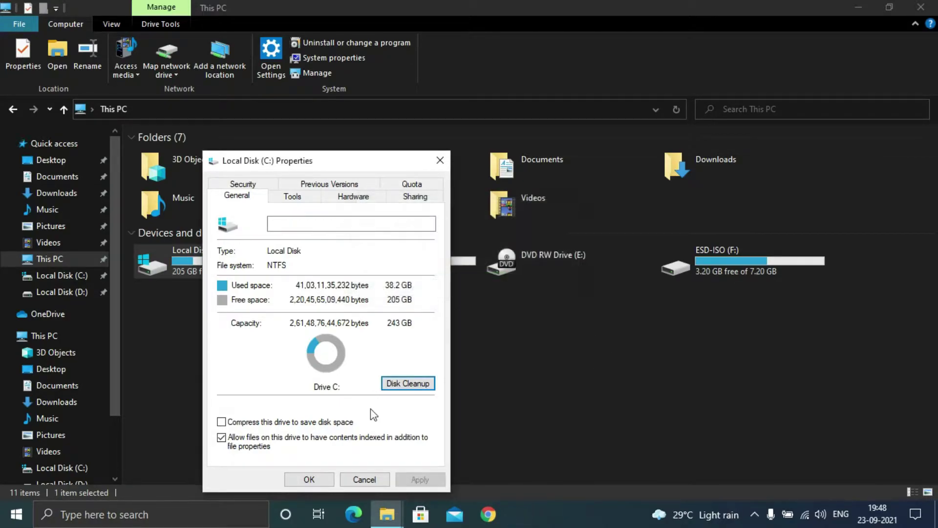
Run Disk Cleanup on drive C: again with system files included, permanently delete the selected files, and close the drive windows
left_click(401, 383)
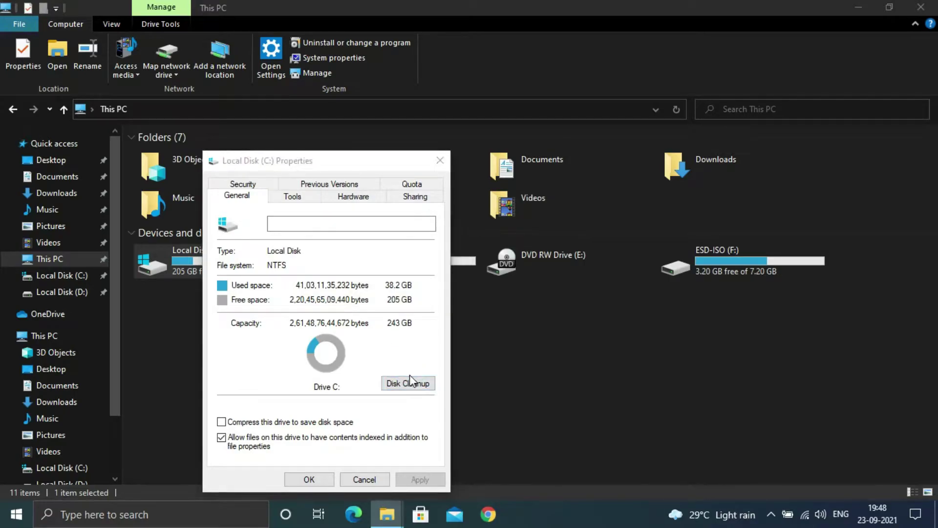
left_click(108, 274)
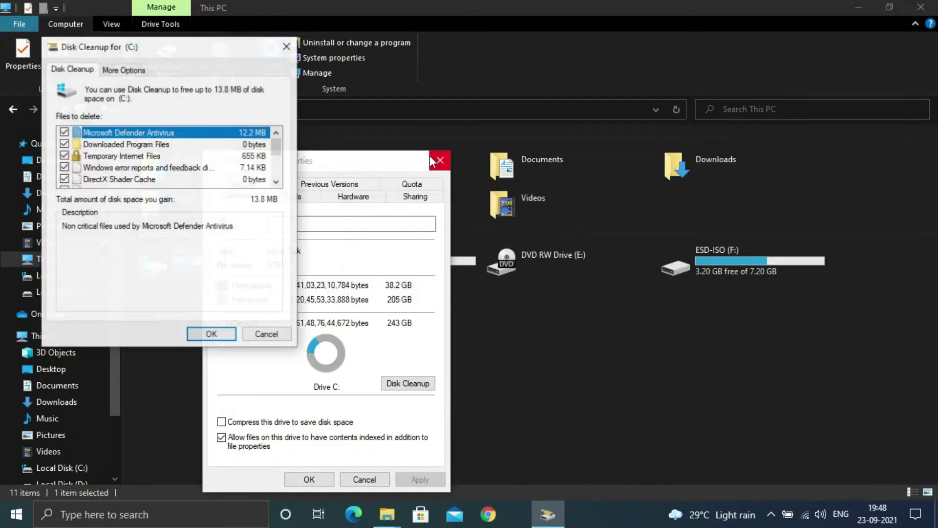
scroll(164, 161, "down", 2)
left_click(163, 160)
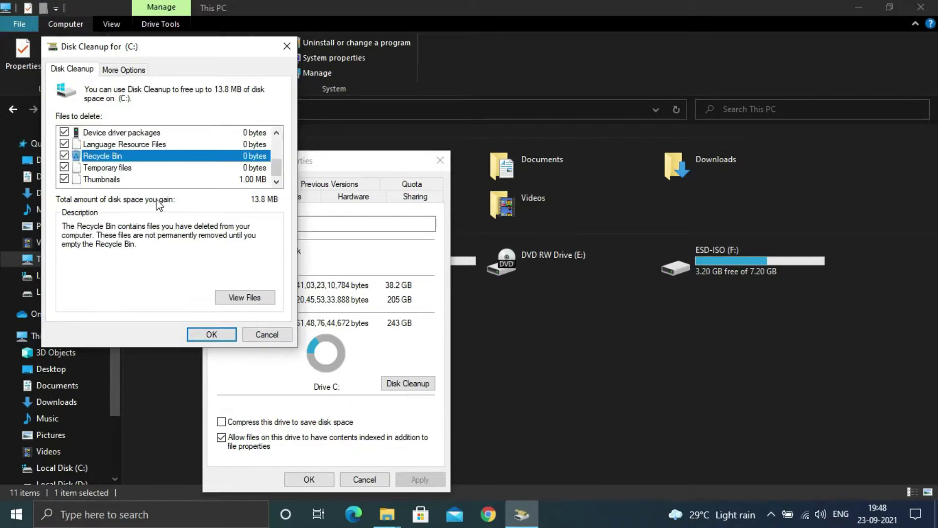
left_click(201, 336)
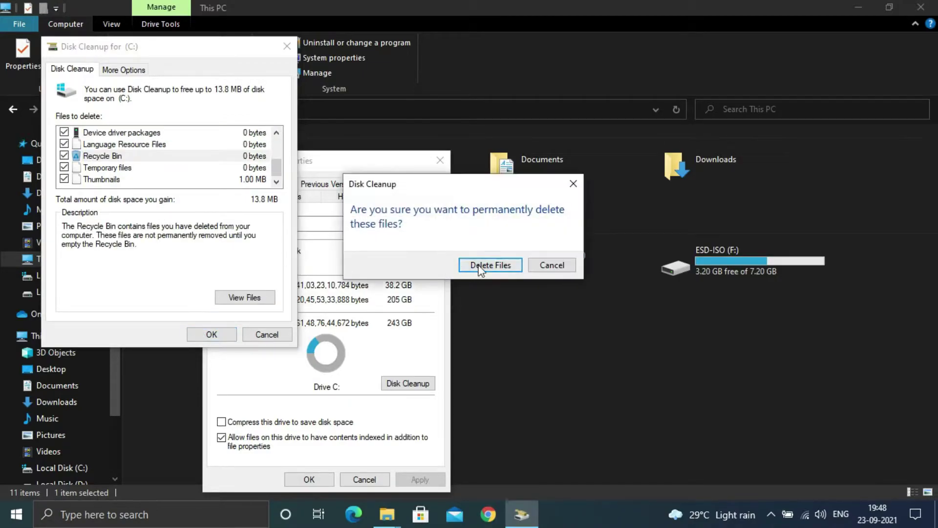
left_click(490, 267)
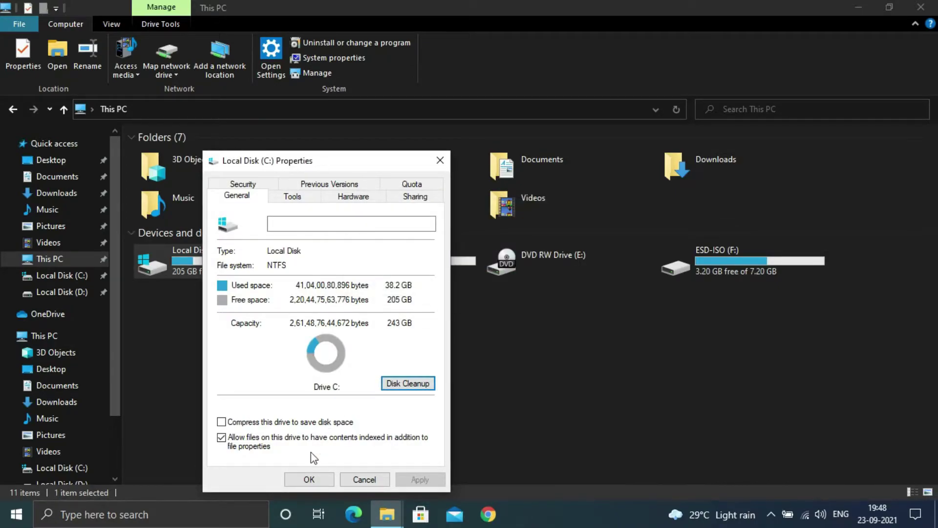
left_click(303, 473)
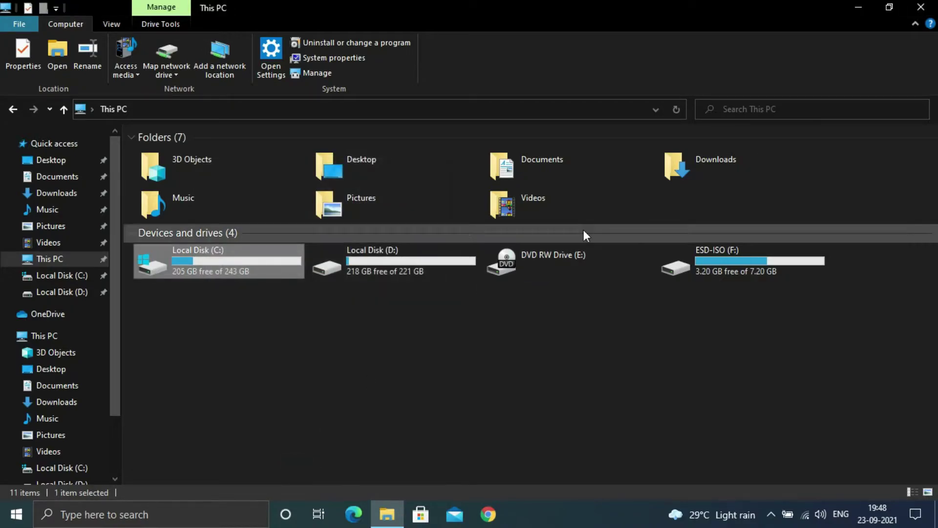
left_click(922, 8)
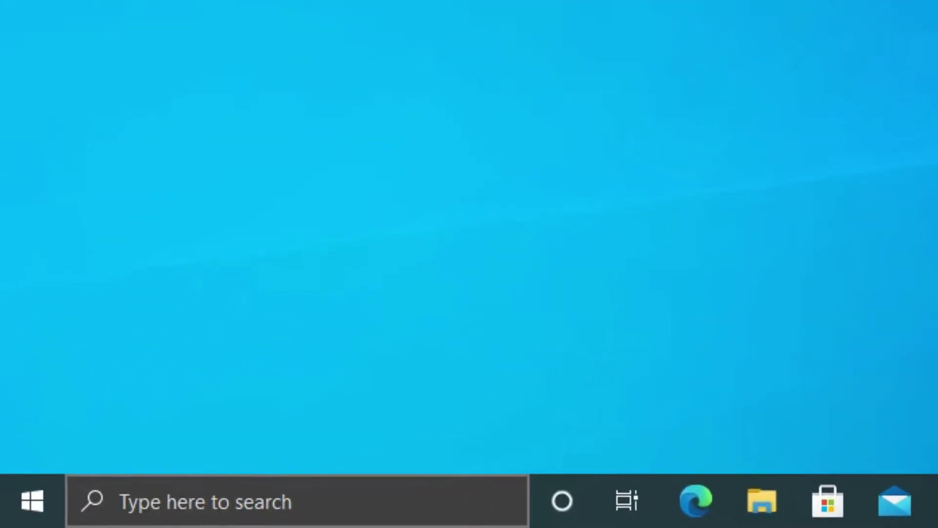
Open the Storage page of the Windows System settings
left_click(25, 508)
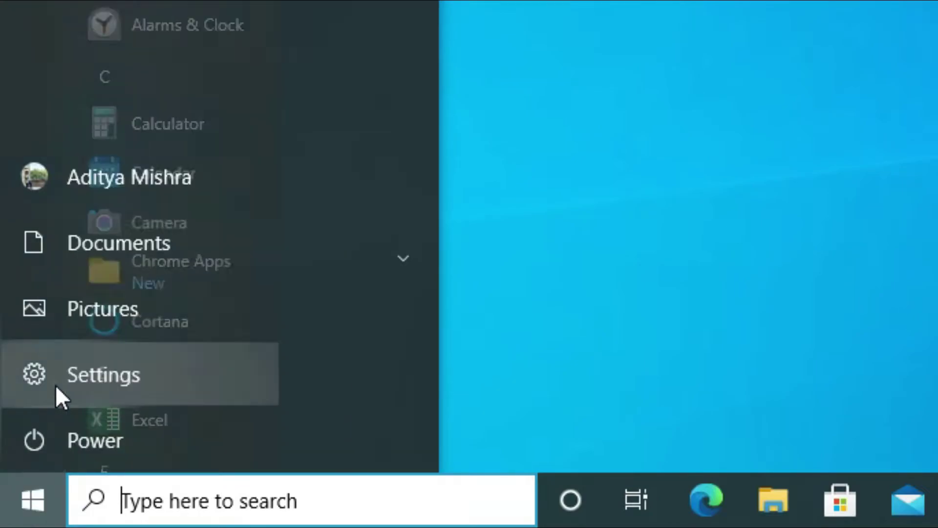
left_click(54, 385)
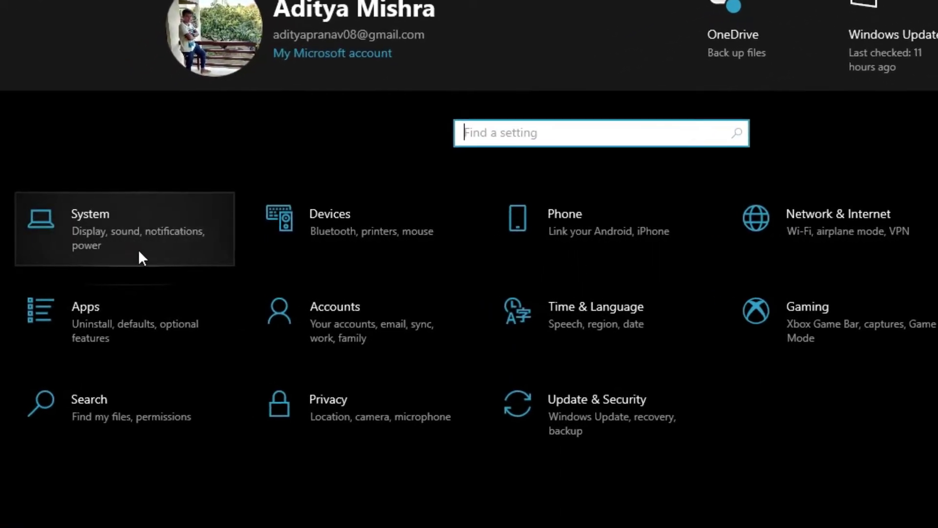
left_click(194, 234)
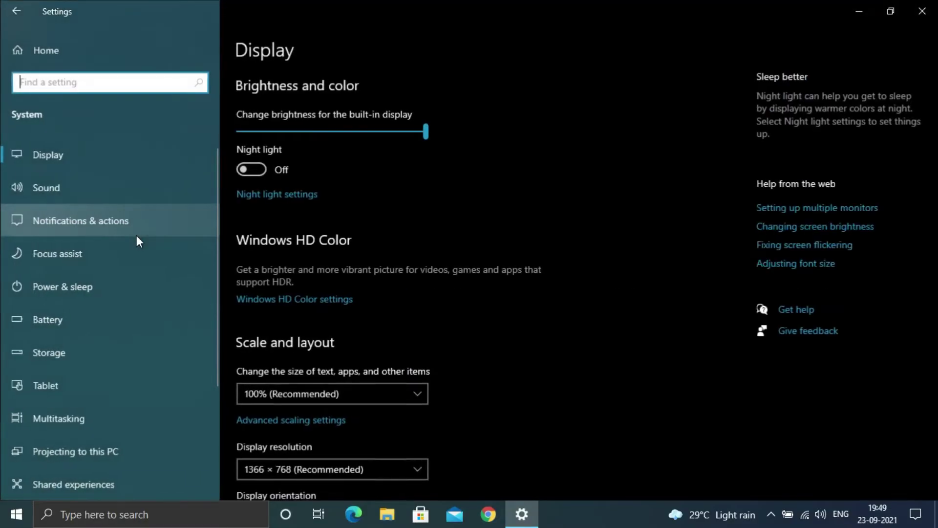
left_click(96, 364)
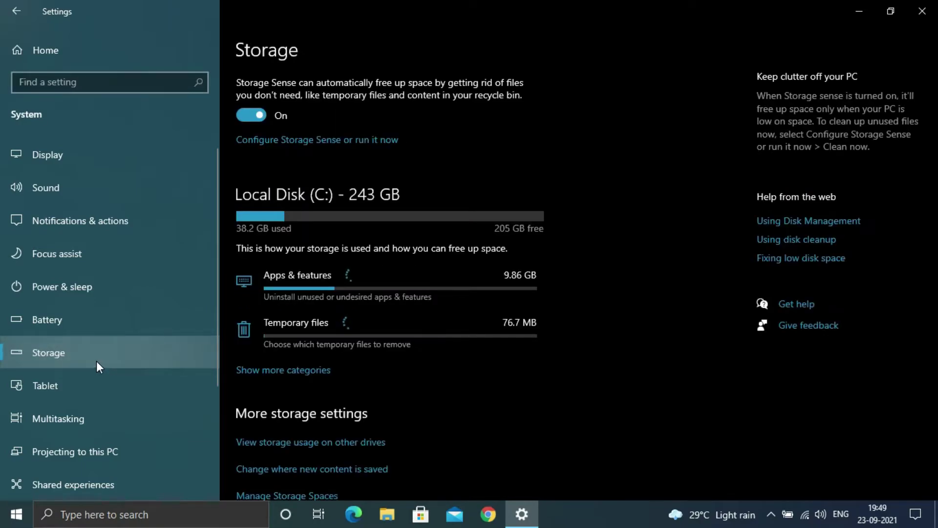
Configure Storage Sense to run every day
left_click(279, 139)
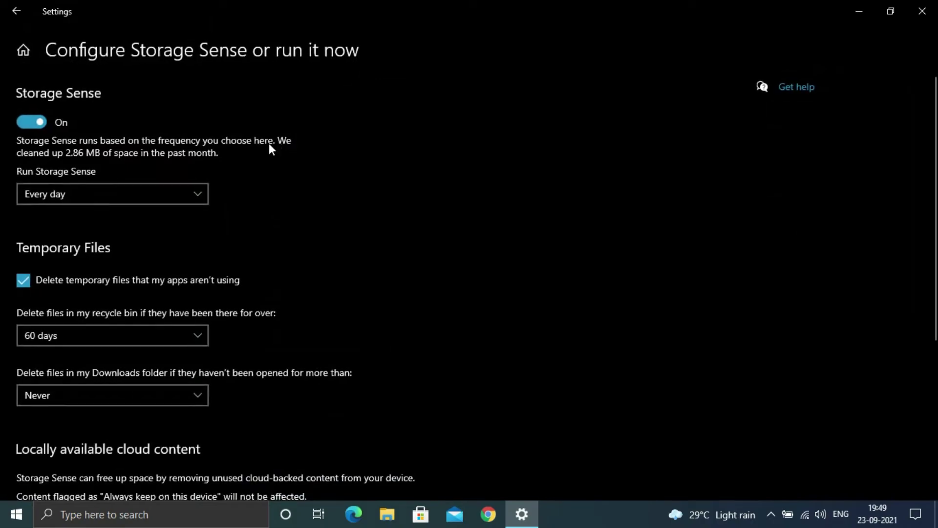
left_click(82, 194)
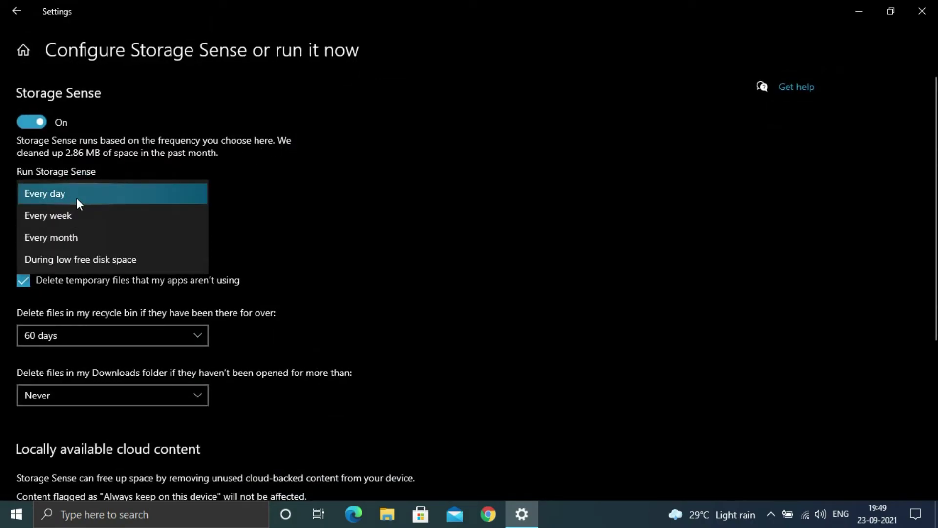
left_click(84, 194)
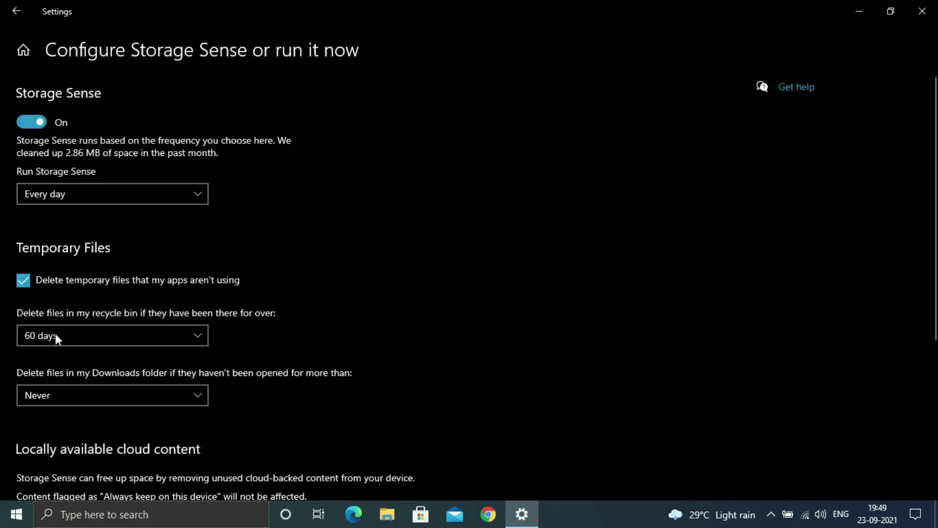
Start an immediate Storage Sense cleanup using the configured settings and check its progress through to completion
scroll(90, 400, "down", 5)
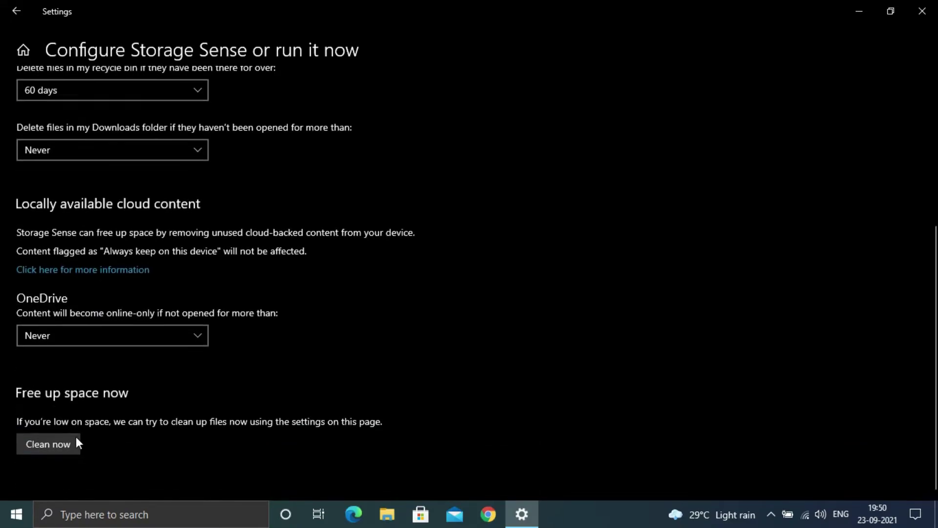
left_click(47, 443)
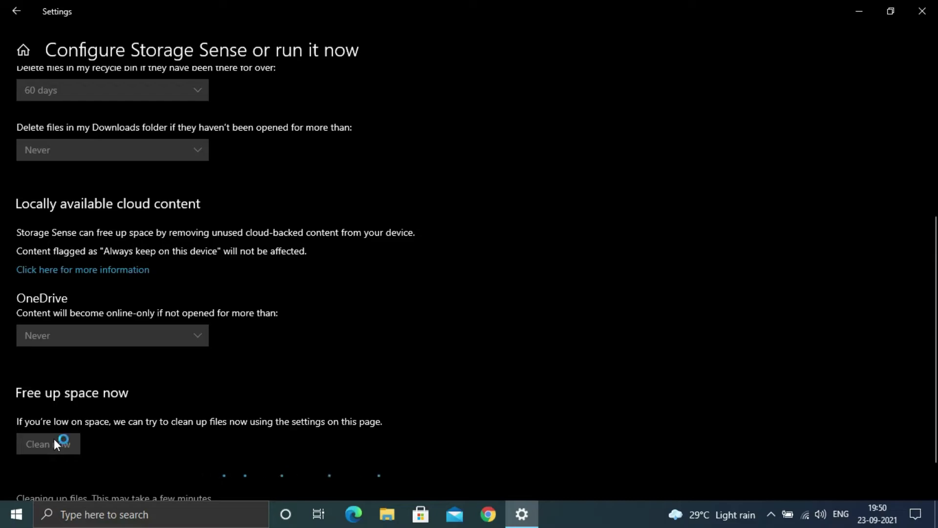
scroll(54, 438, "down", 1)
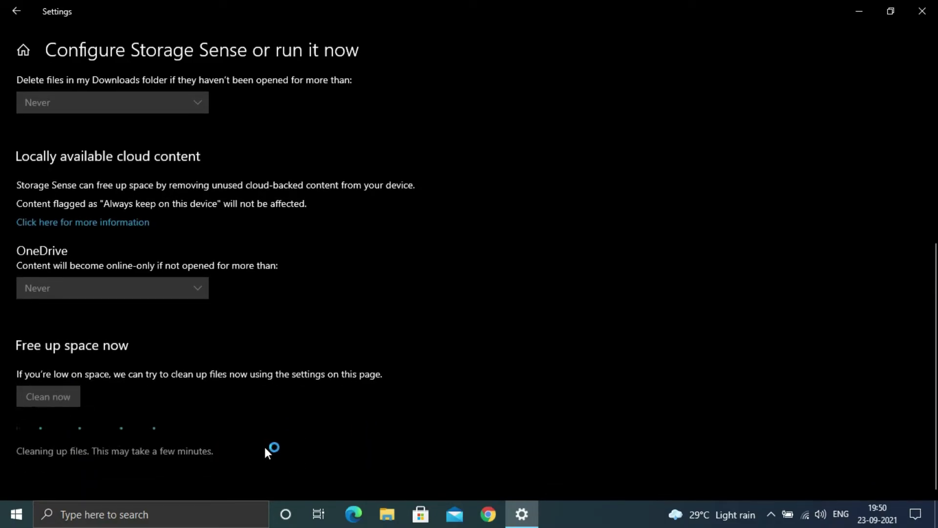
scroll(265, 448, "up", 6)
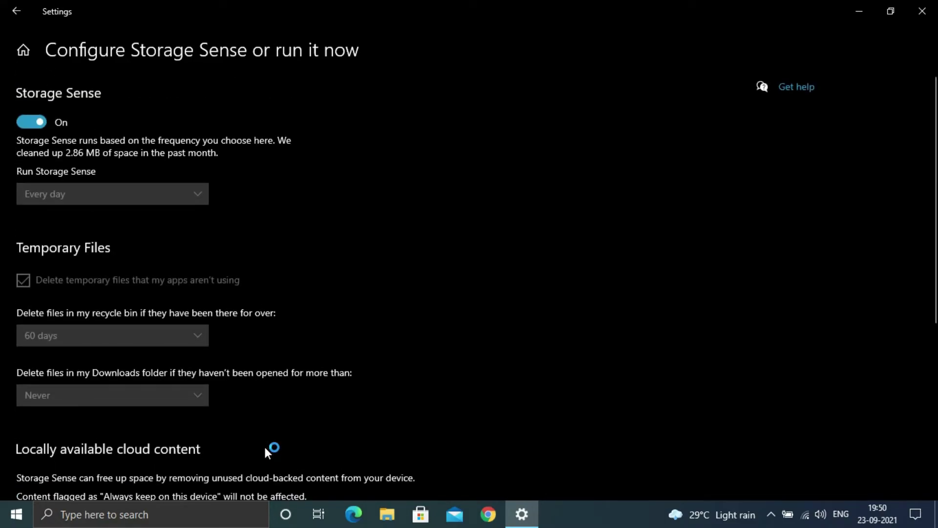
scroll(267, 449, "down", 6)
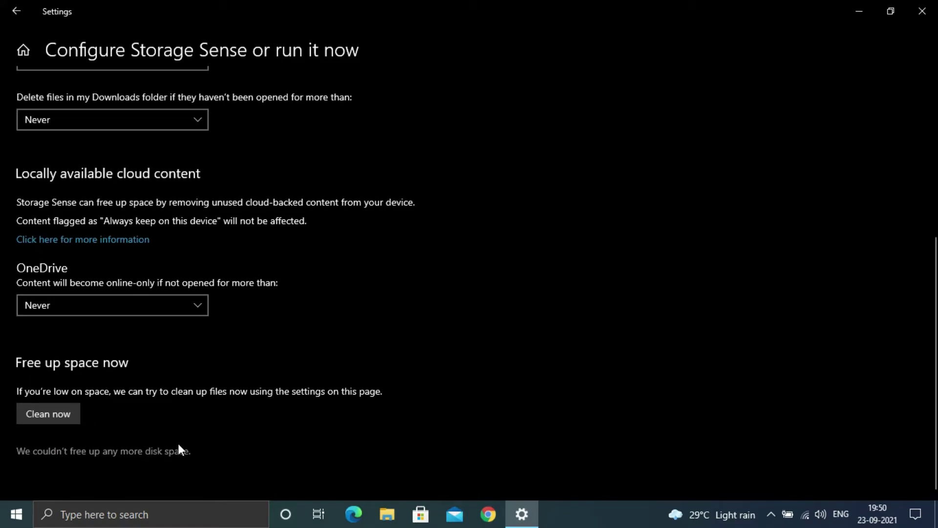
scroll(178, 444, "up", 6)
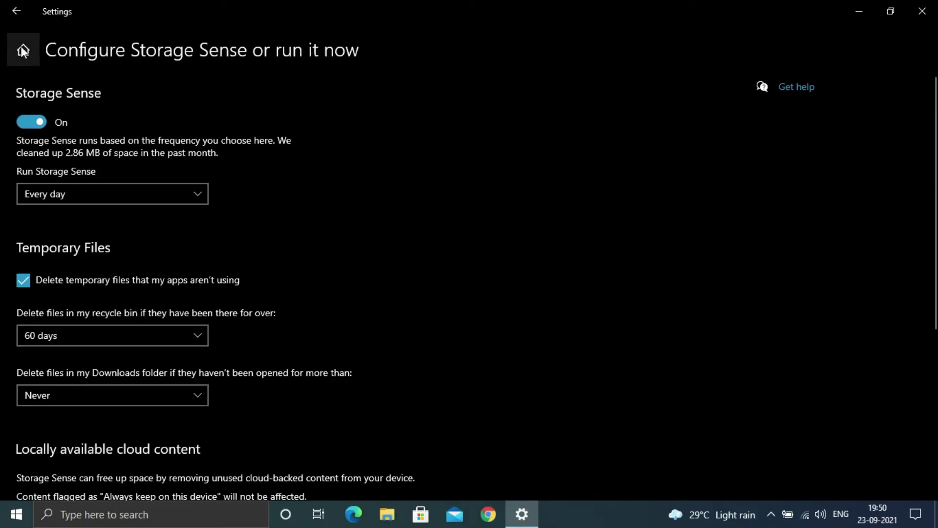
Remove the Microsoft Defender Antivirus, Thumbnails and Temporary Internet Files categories from the C: drive's temporary files, and close Settings
left_click(18, 5)
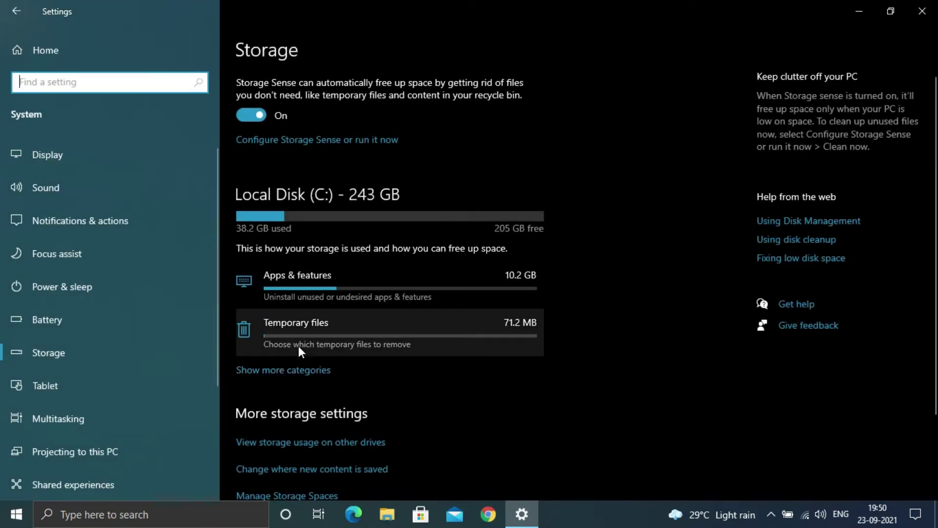
left_click(298, 317)
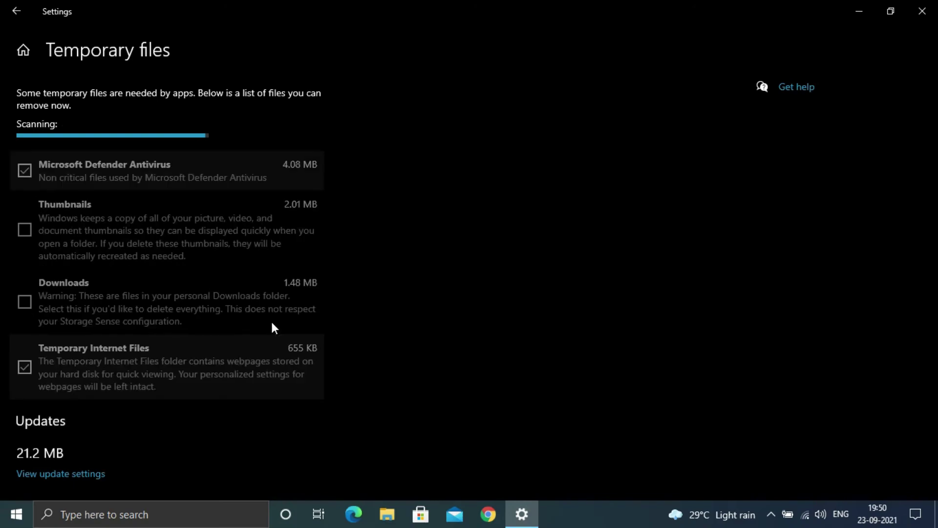
left_click(185, 287)
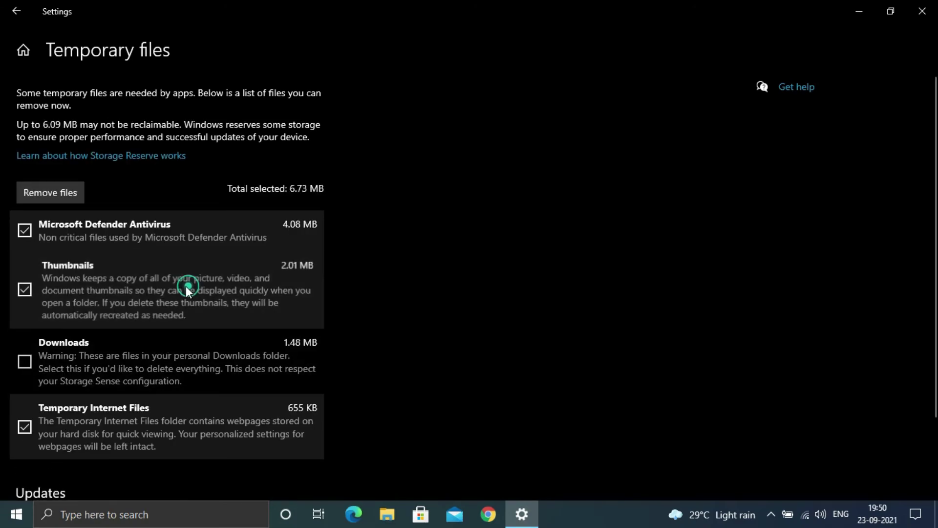
scroll(186, 286, "down", 2)
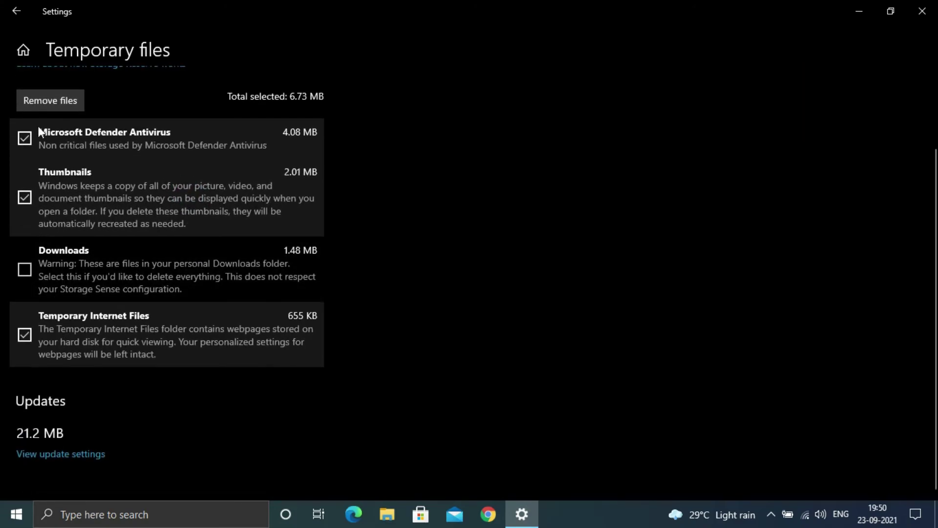
left_click(38, 94)
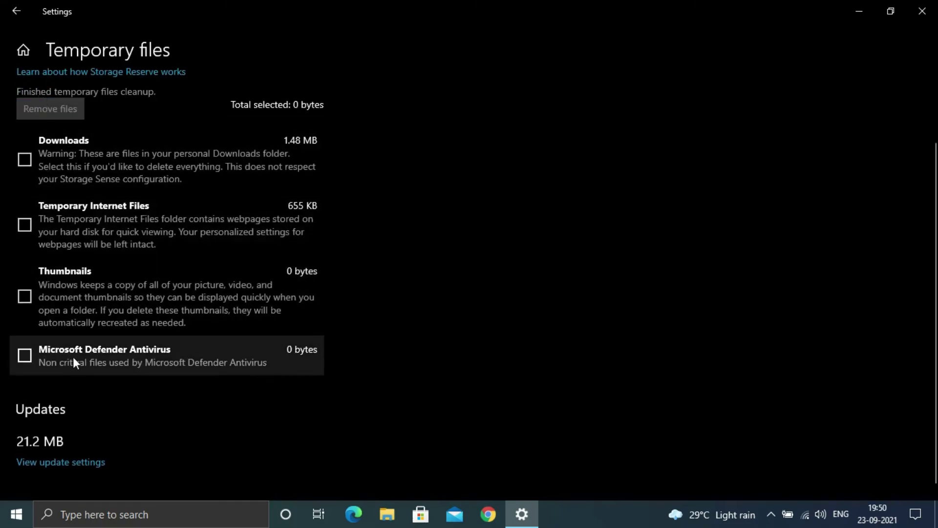
left_click(922, 11)
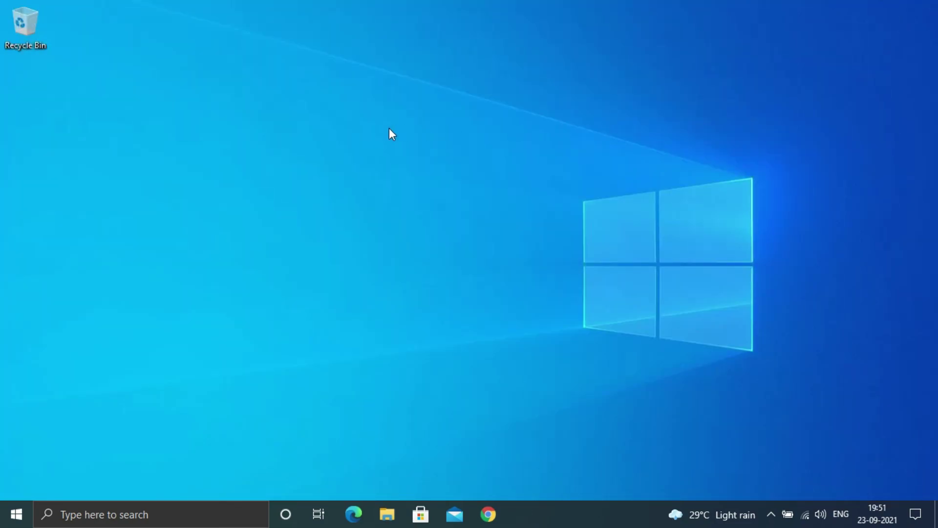